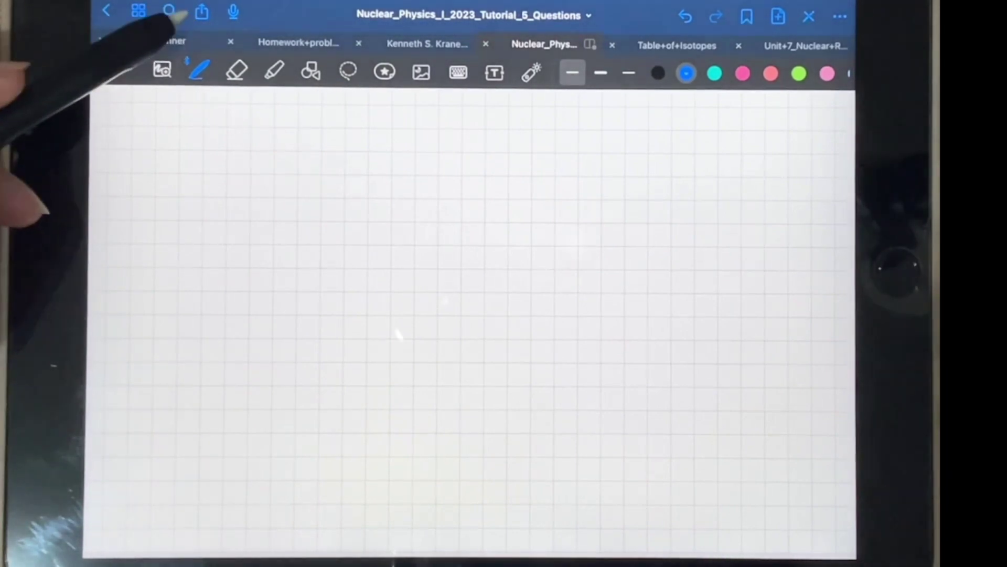
# - Turn on Share Link to Collaborate for the Nuclear Physics tutorial notebook, then close the menu
pyautogui.click(202, 11)
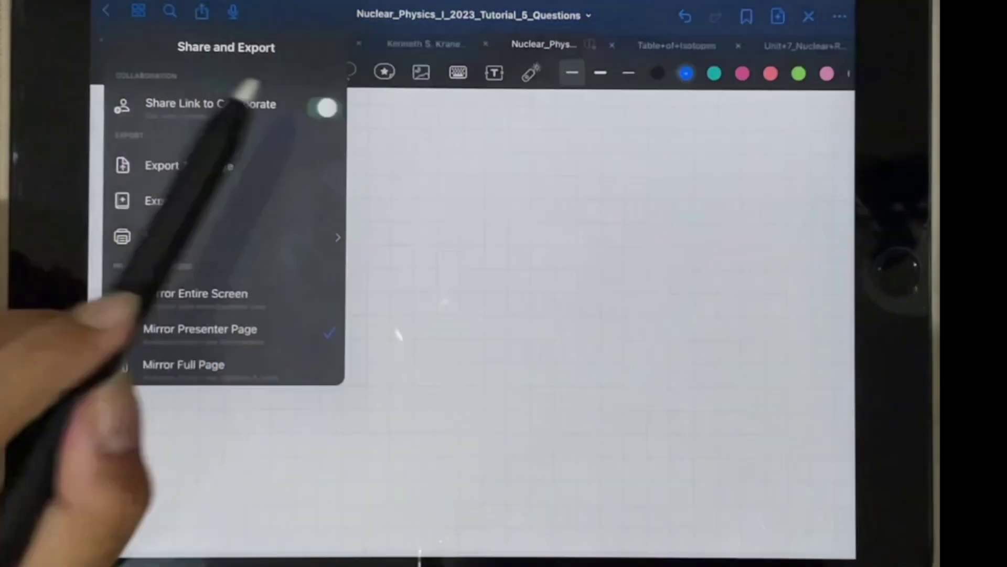
pyautogui.click(318, 107)
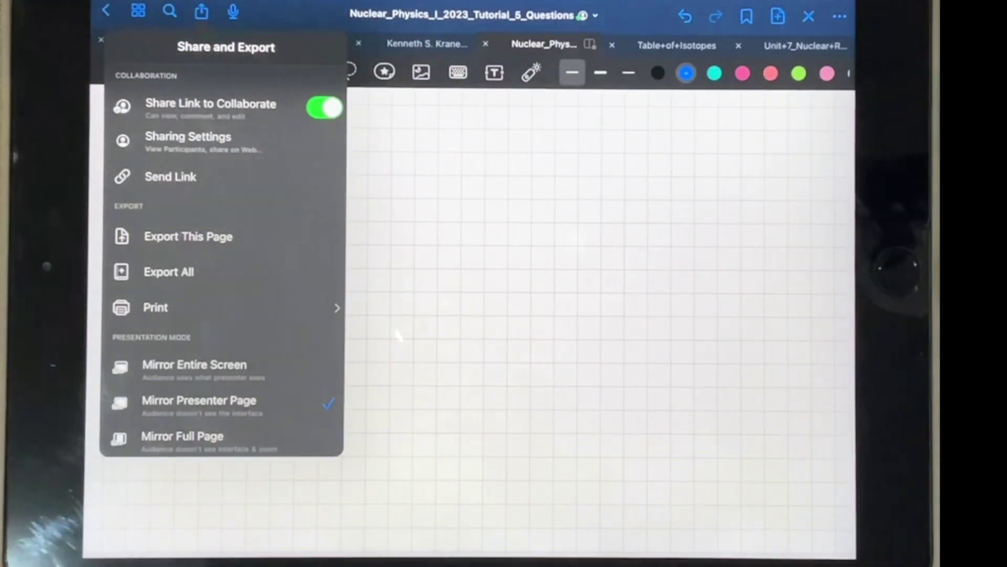
pyautogui.click(472, 394)
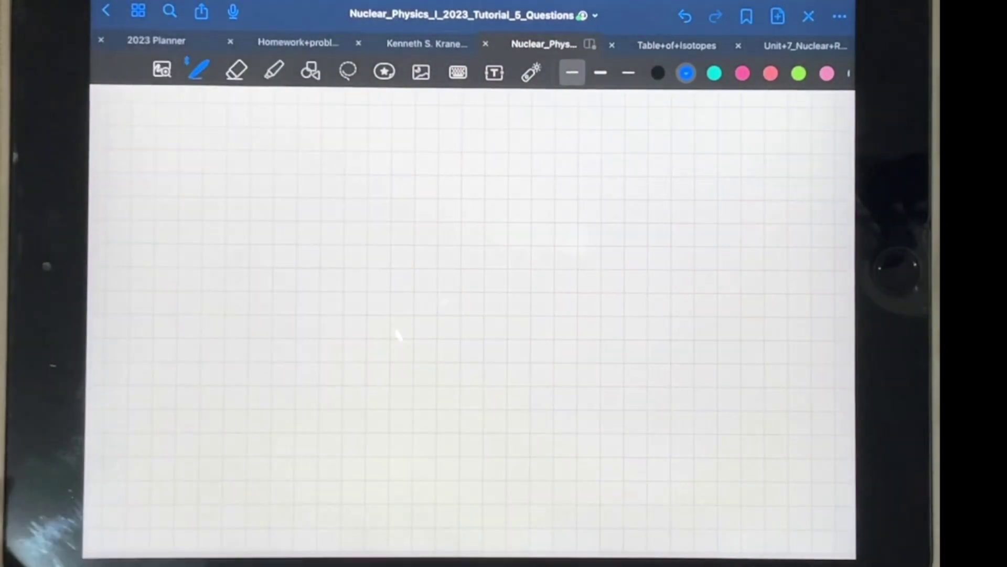